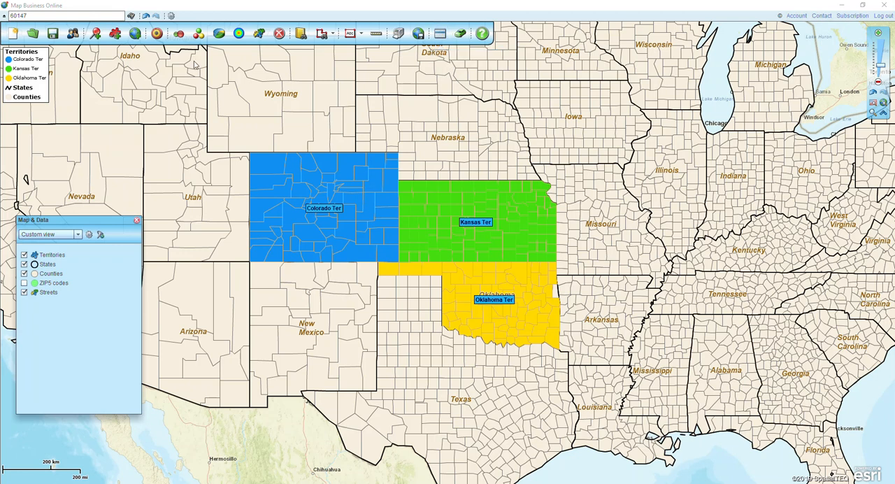
Plot the ZIP codes 2019 (Jul) dataset from the server's Public data folder and set its symbol size to 10%.
left_click(95, 34)
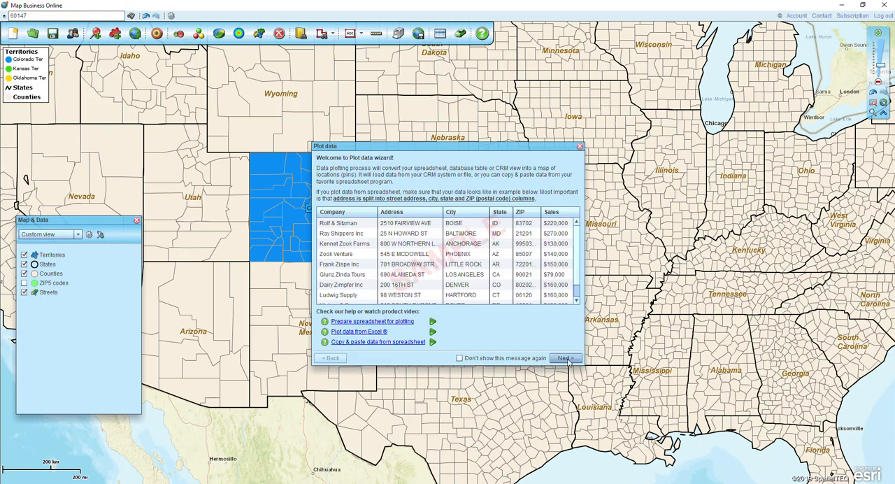
left_click(563, 360)
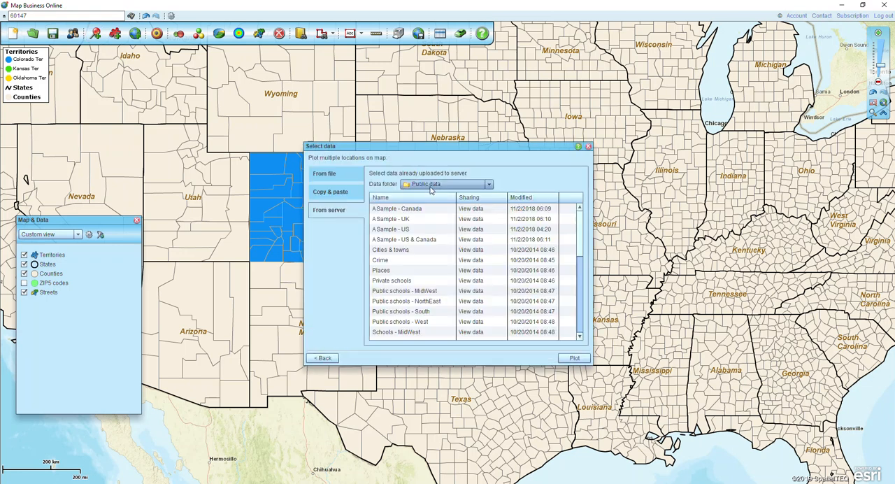
left_click(332, 216)
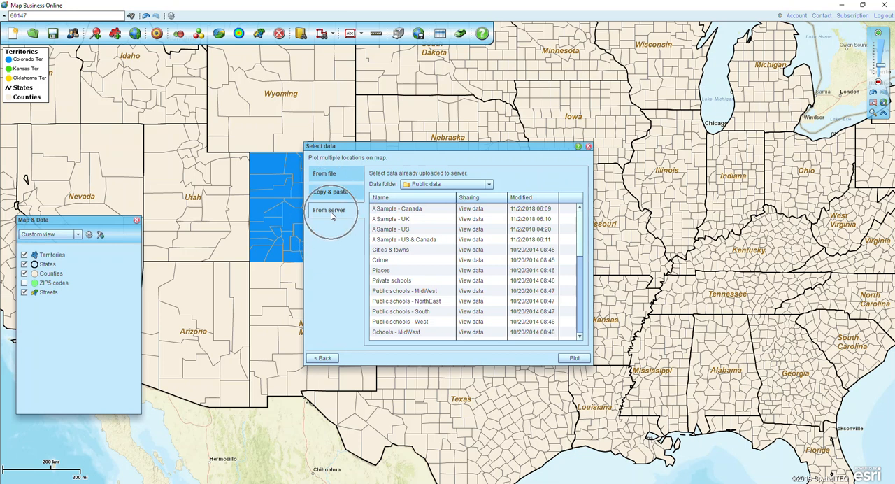
left_click(450, 186)
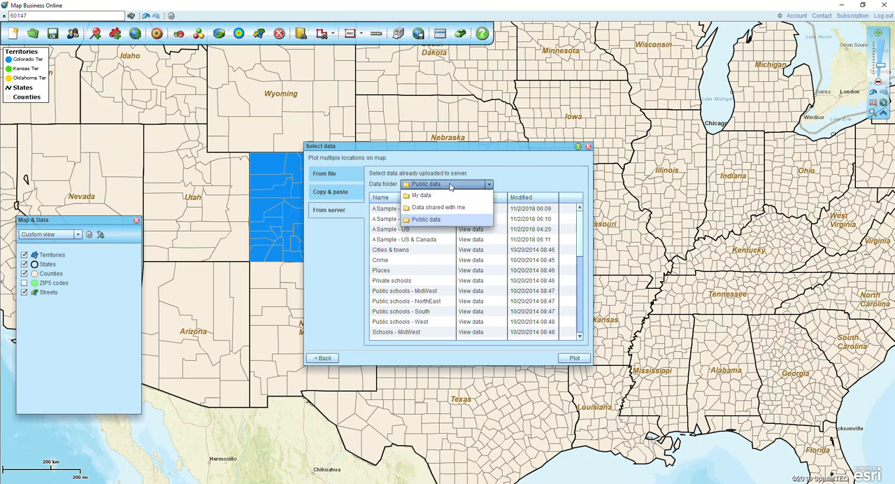
left_click(450, 186)
left_click_drag(581, 222, 580, 329)
left_click(404, 335)
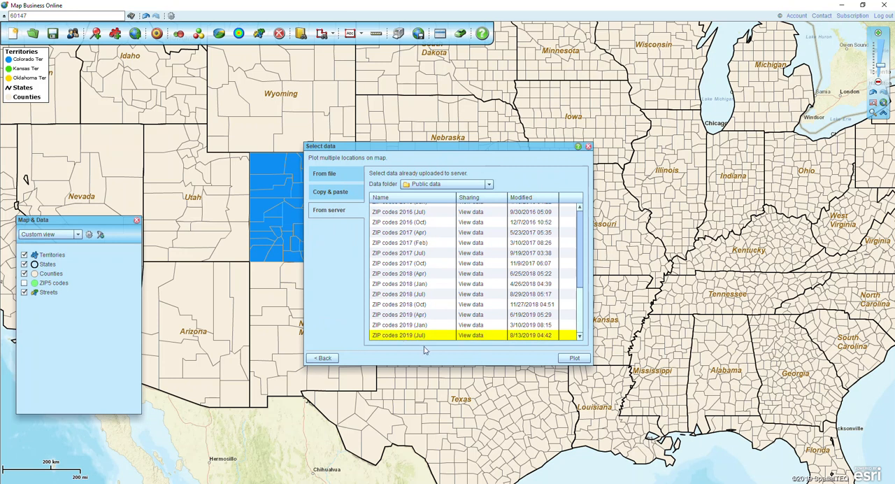
left_click(568, 360)
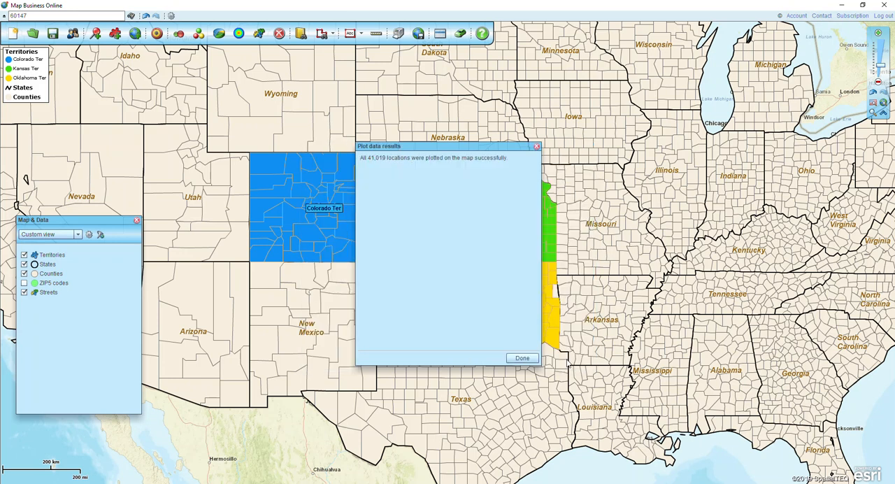
left_click(523, 358)
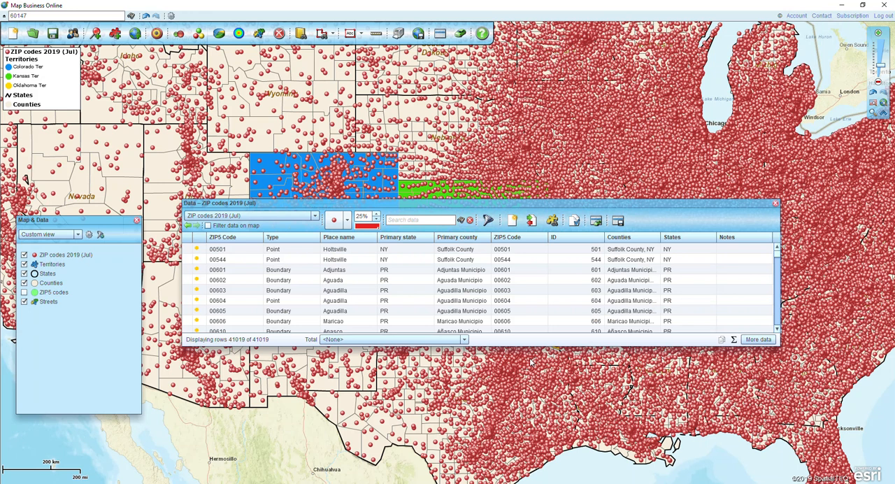
left_click(376, 222)
left_click(375, 222)
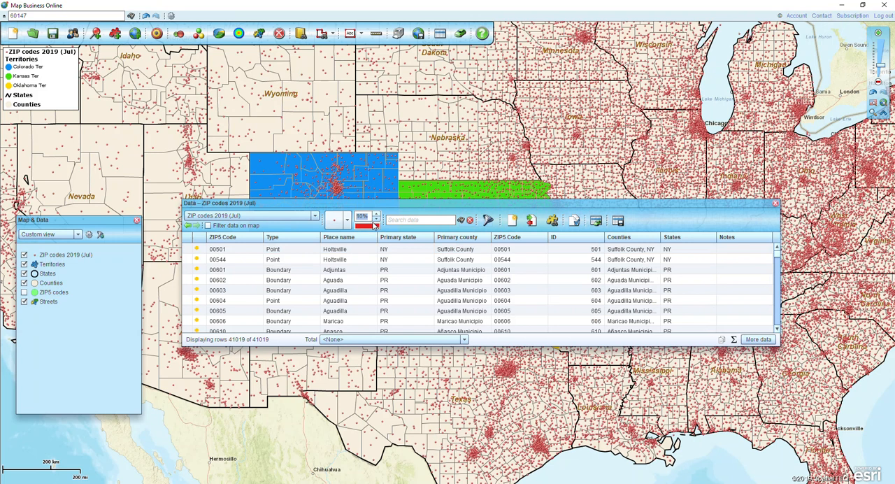
Add the Territory column to the ZIP code data table's shown columns and move it directly below the first ZIP5 Code.
left_click(757, 339)
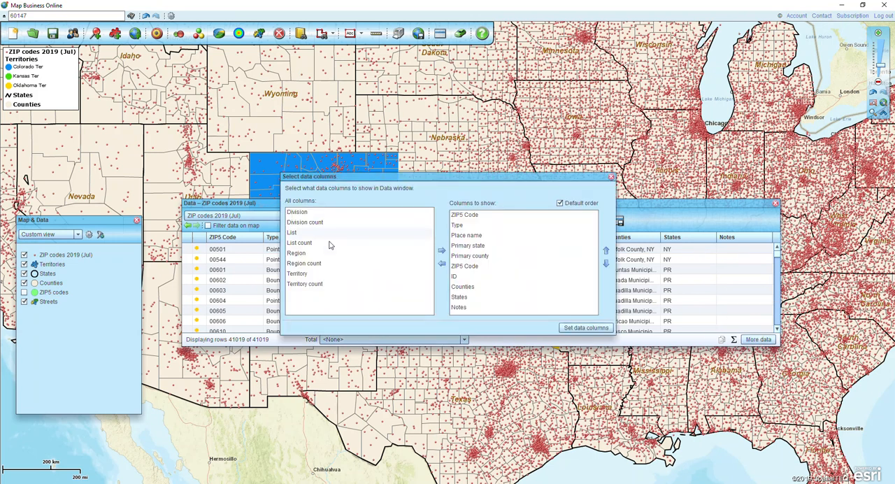
left_click(299, 274)
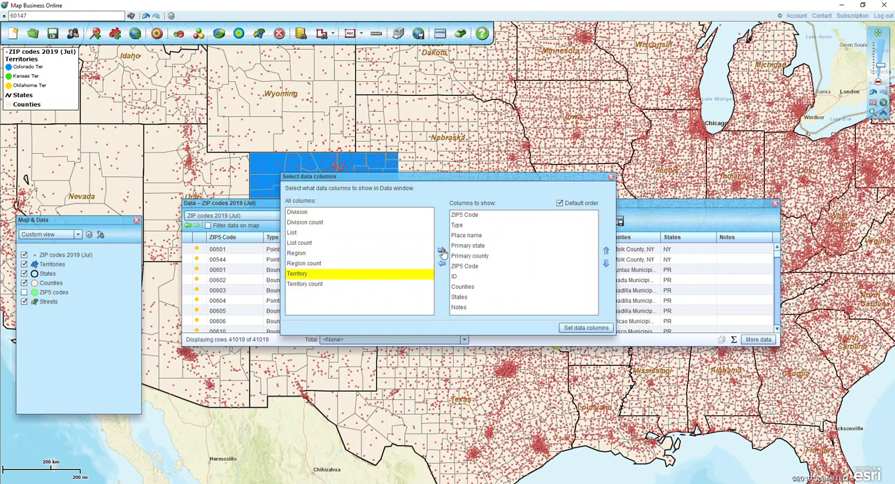
left_click(441, 251)
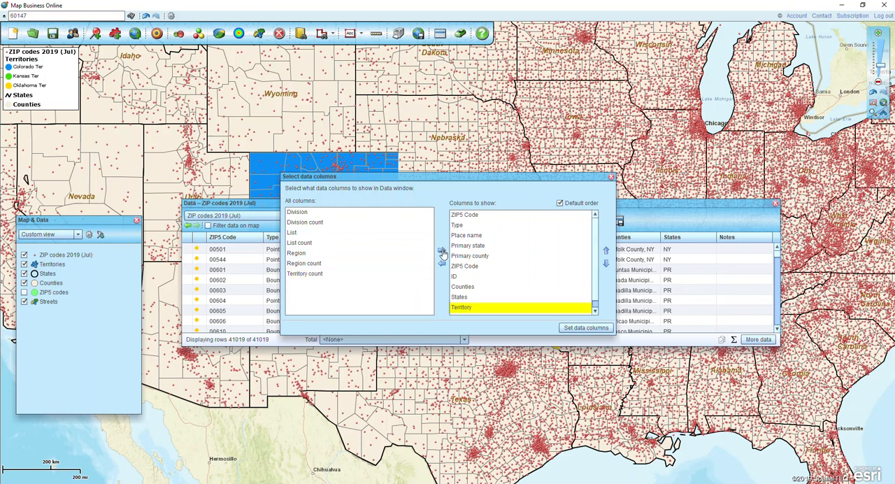
left_click(606, 250)
left_click(606, 250)
left_click(606, 251)
left_click(606, 251)
left_click(606, 250)
left_click(606, 250)
left_click(606, 250)
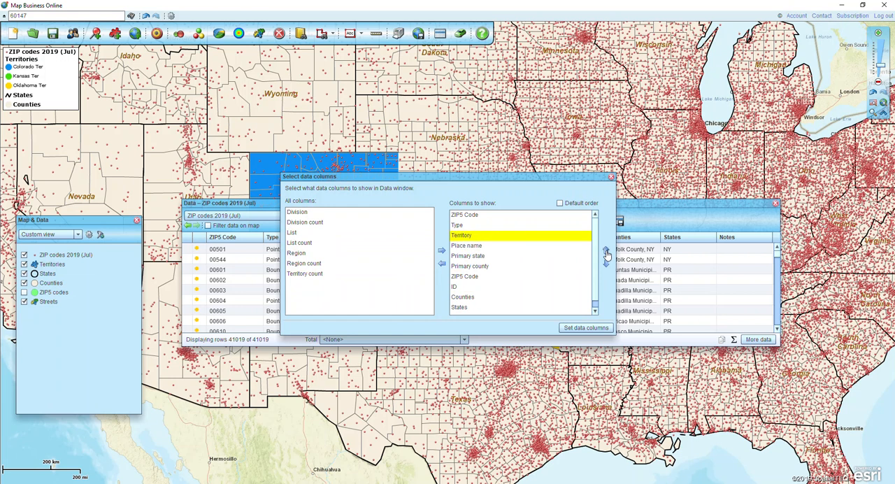
left_click(605, 250)
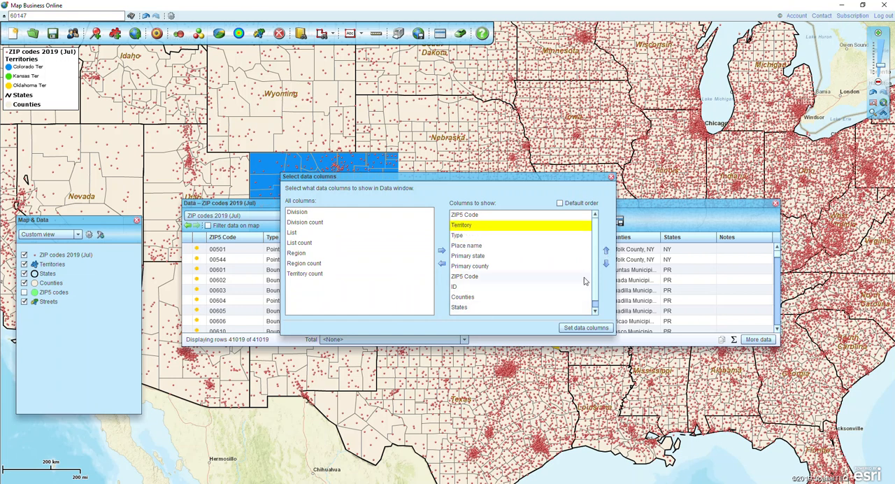
Remove the second ZIP5 Code, ID, Counties, States and Notes from the shown columns and apply the column selection.
scroll(593, 280, "down", 1)
left_click(471, 312)
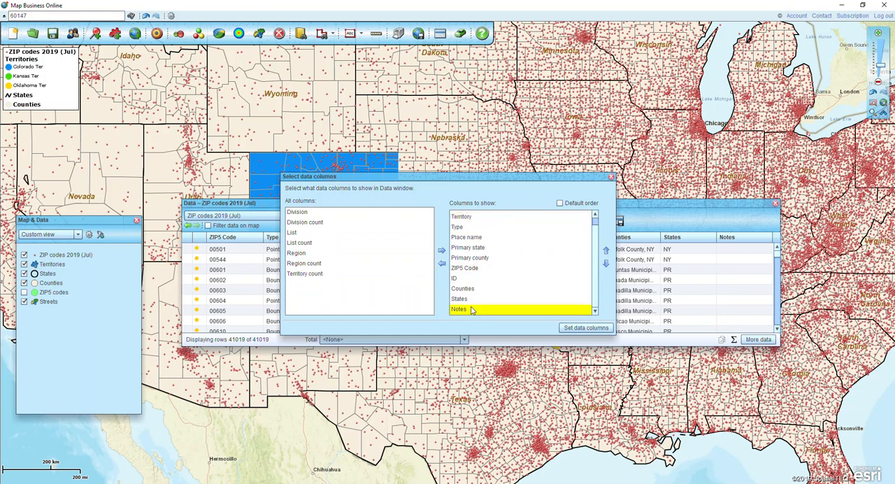
key("shift+Up")
key("shift+Up")
key("shift+Up")
key("shift+Up")
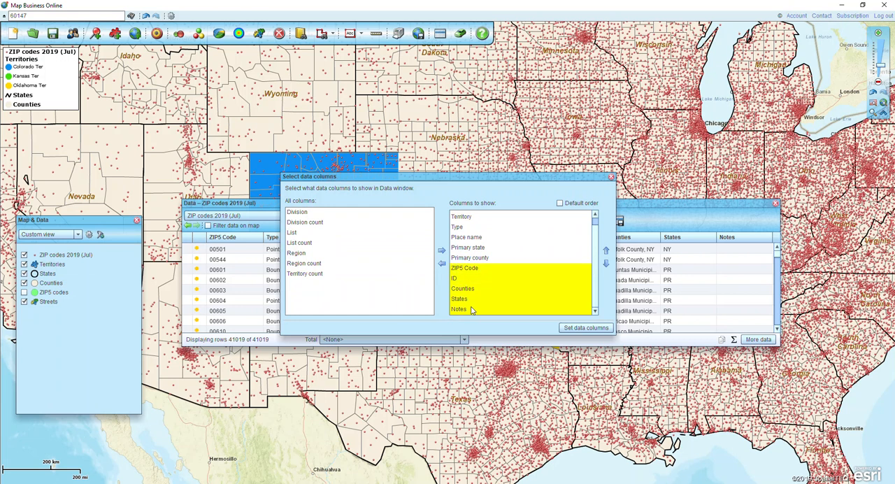
left_click(441, 266)
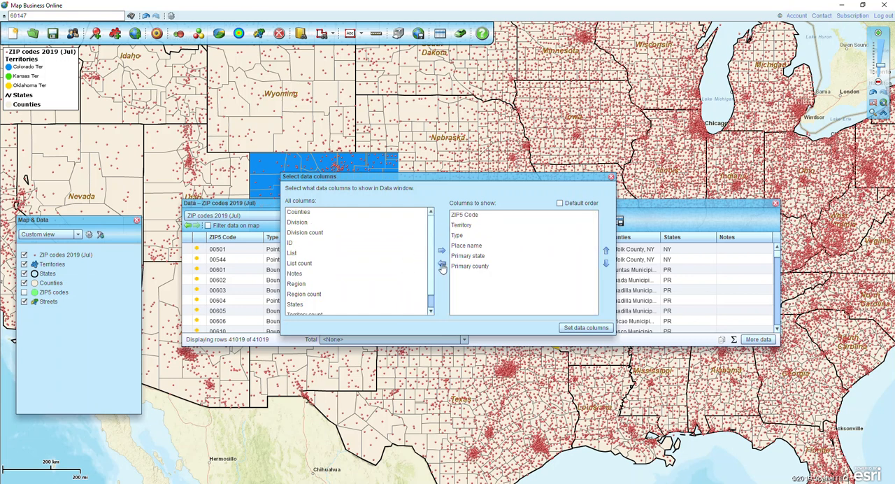
left_click(573, 327)
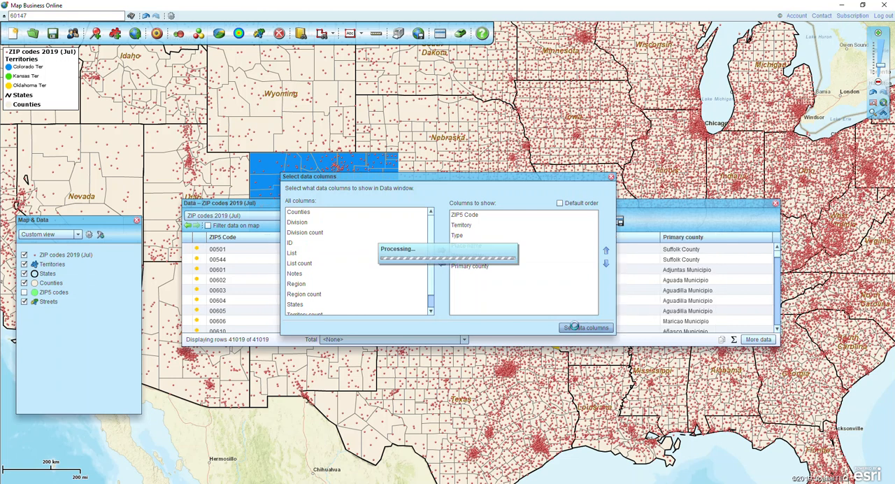
Filter the ZIP code data rows to those whose Territory is greater than 0.
left_click(343, 261)
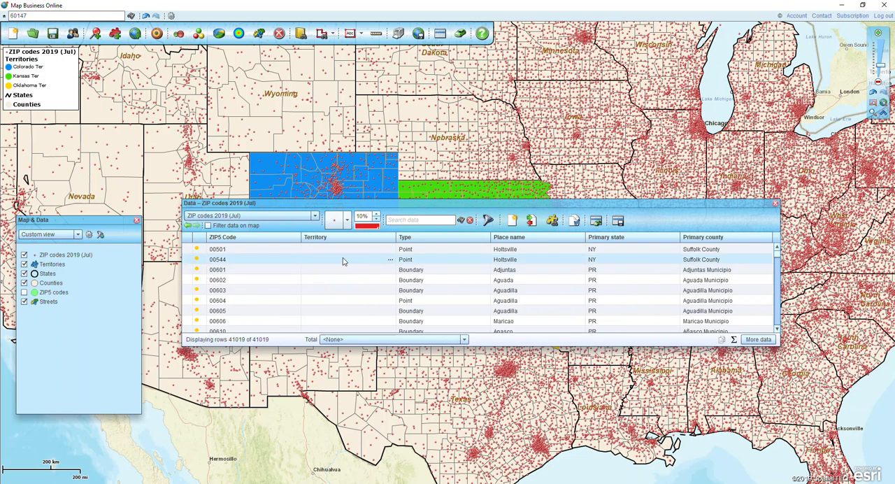
left_click(342, 261)
left_click(488, 221)
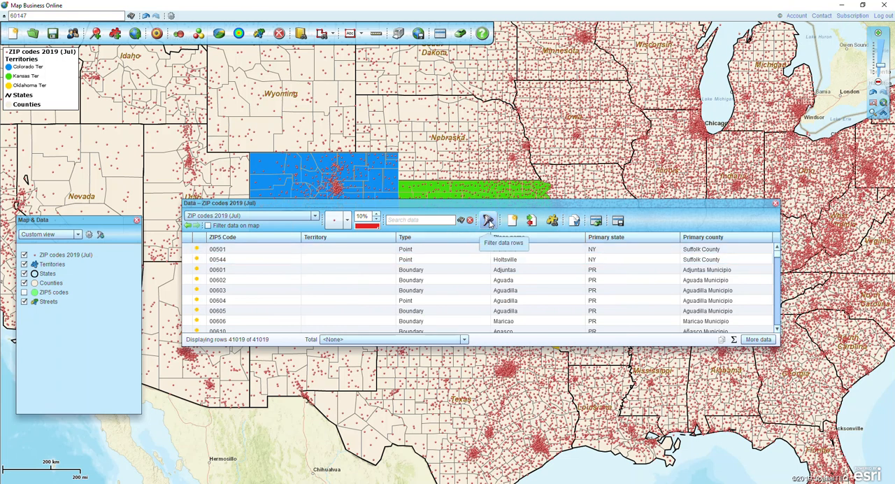
left_click(380, 209)
scroll(404, 241, "down", 3)
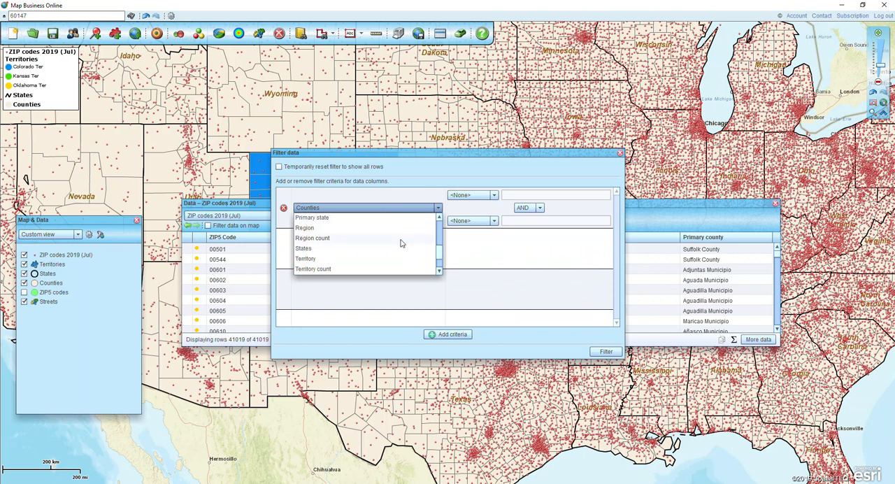
left_click(316, 263)
left_click(462, 197)
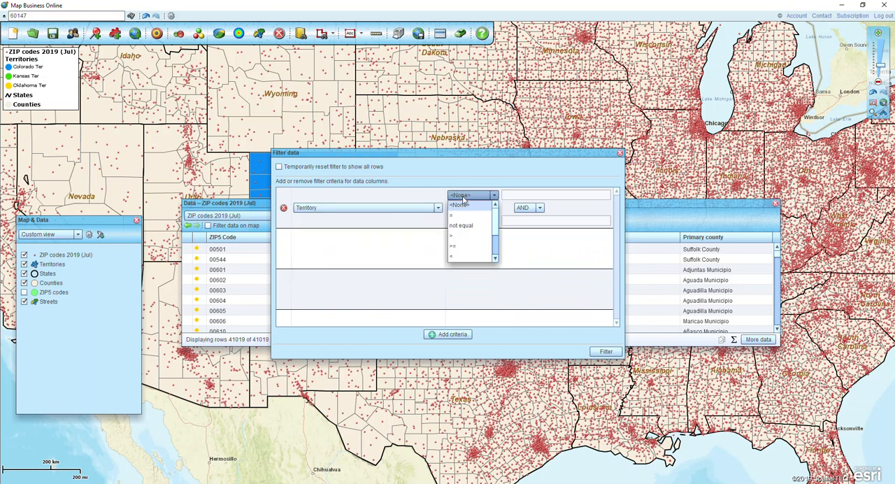
left_click(452, 241)
left_click(516, 195)
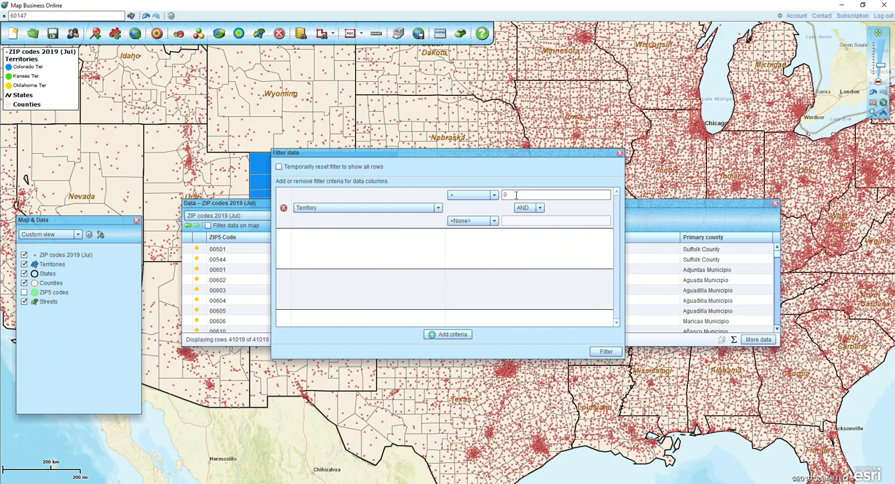
type("0")
left_click(602, 351)
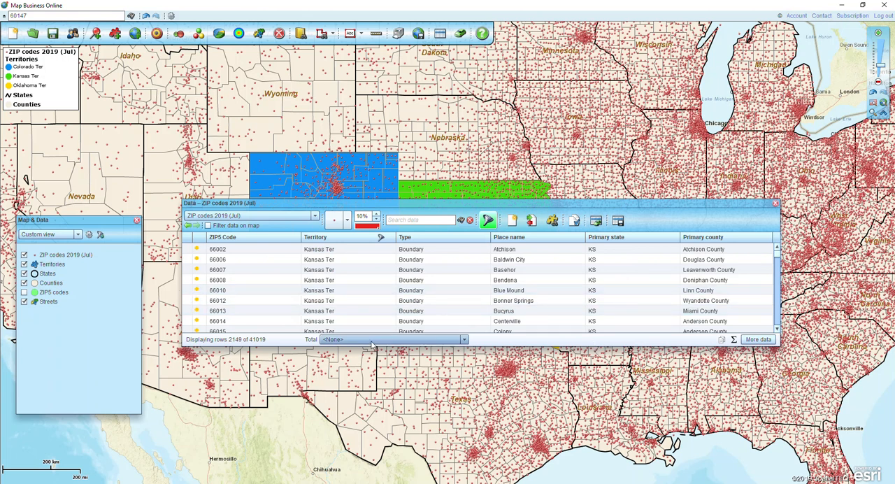
Export the filtered ZIP code data with the default export options to the Desktop as "Test Territory zips.csv".
mouse_move(774, 257)
left_mouse_down()
mouse_move(773, 328)
mouse_move(775, 250)
left_mouse_up()
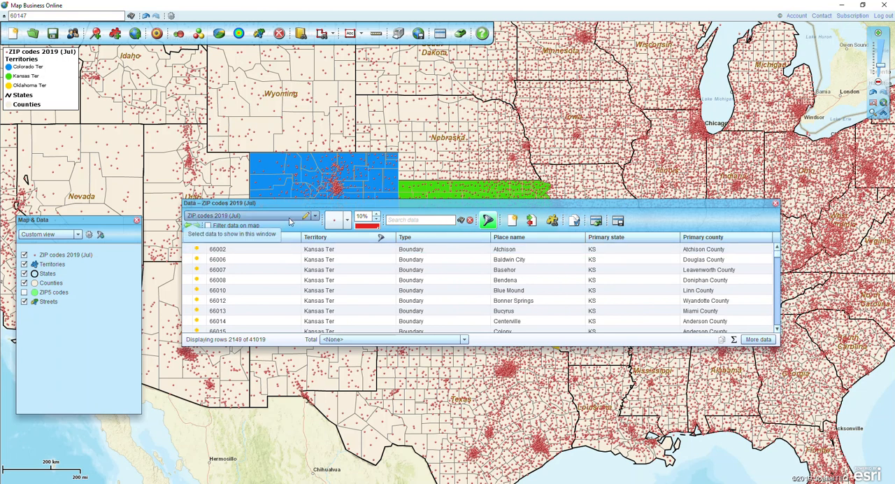
left_click(618, 221)
left_click(531, 316)
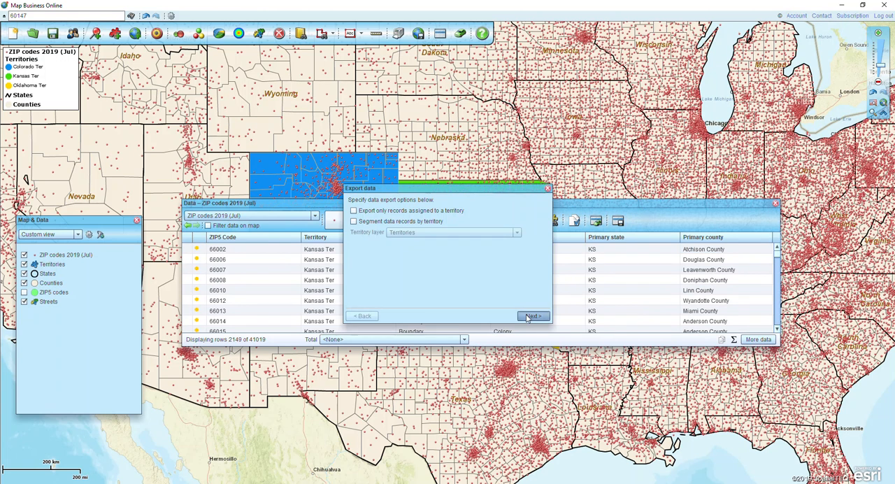
left_click(532, 316)
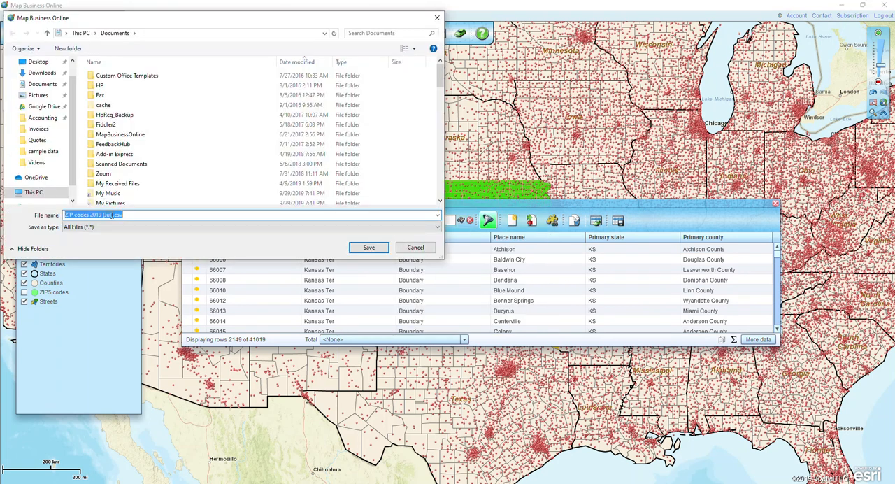
key("BackSpace")
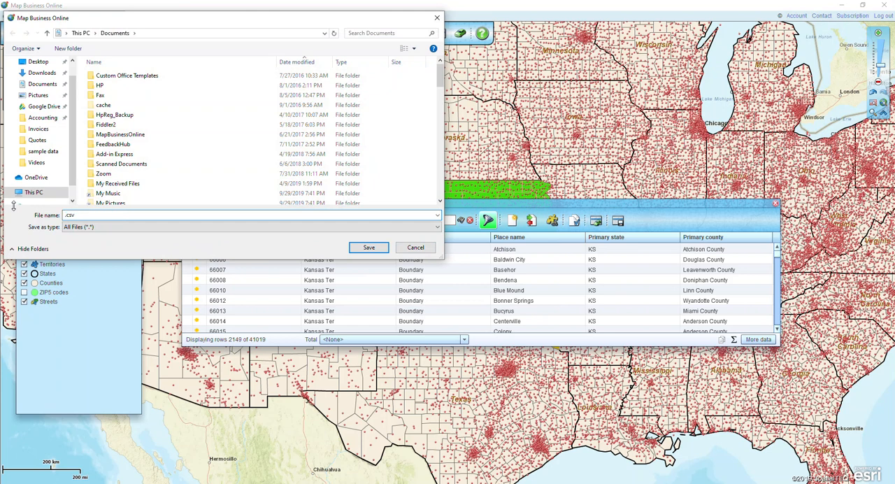
type("Test Territory zips")
left_click(30, 62)
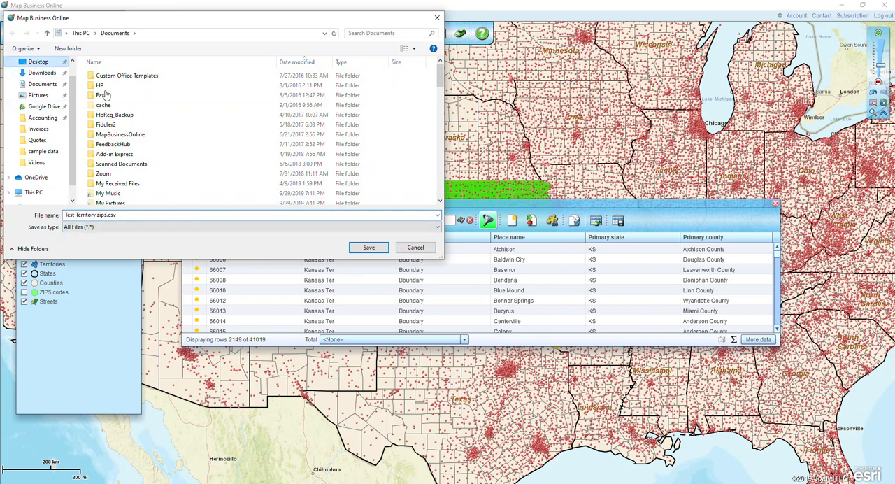
left_click(369, 248)
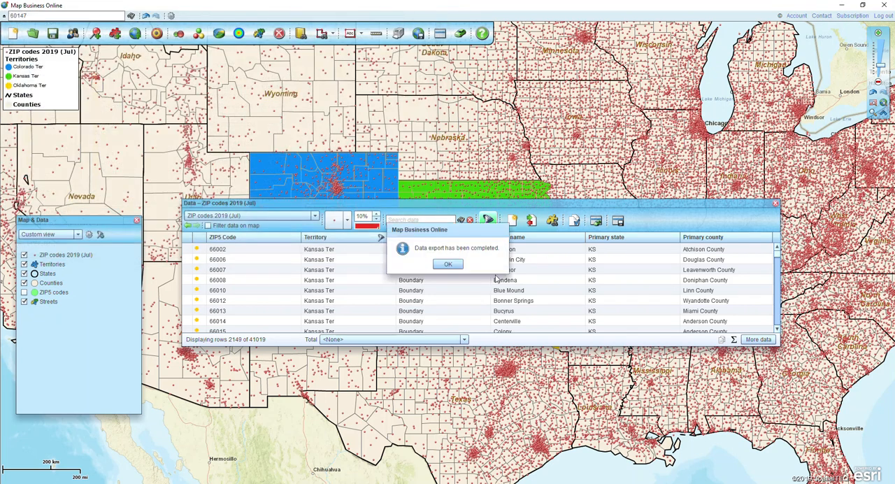
left_click(449, 265)
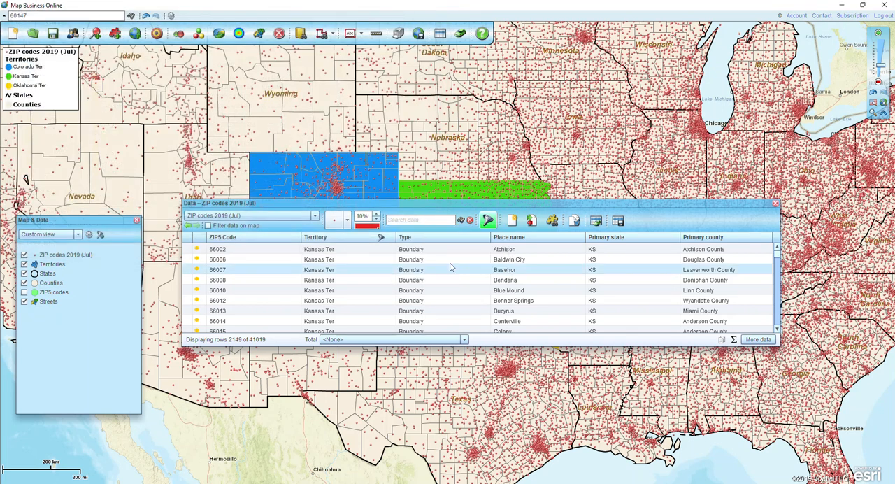
Delete all territories from the map through the territory management dialog.
left_click(575, 220)
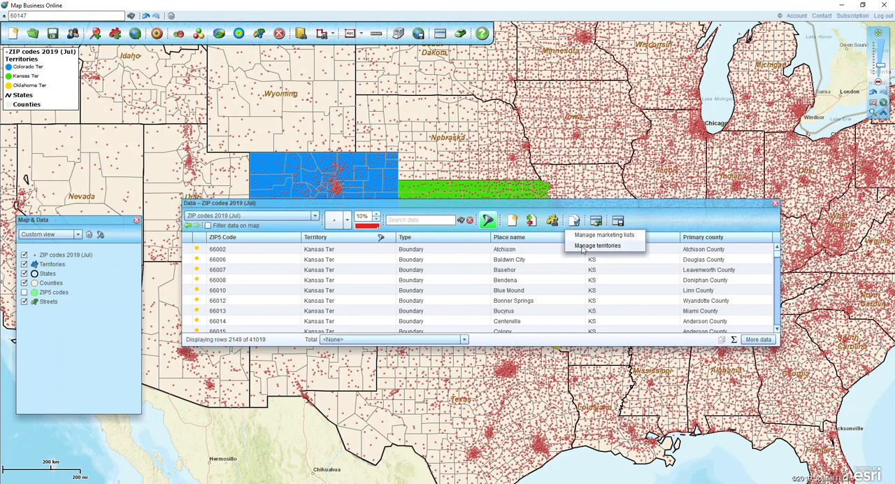
left_click(597, 246)
left_click(474, 337)
left_click(421, 267)
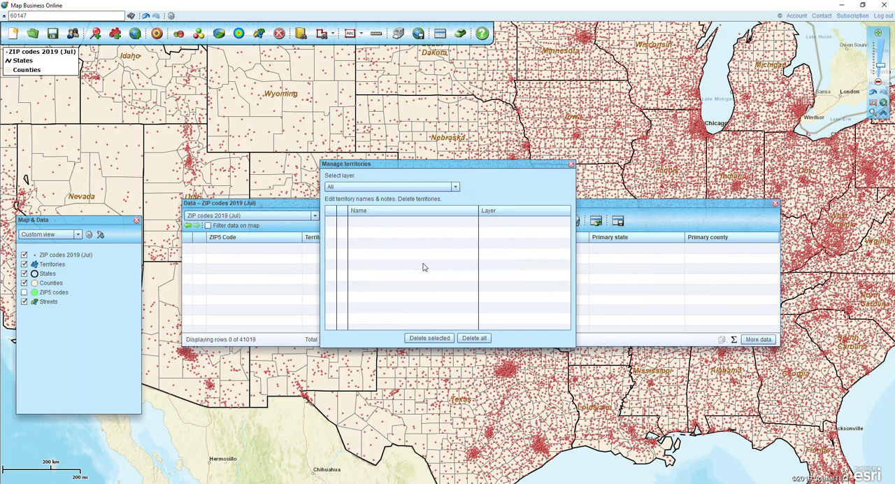
left_click(571, 165)
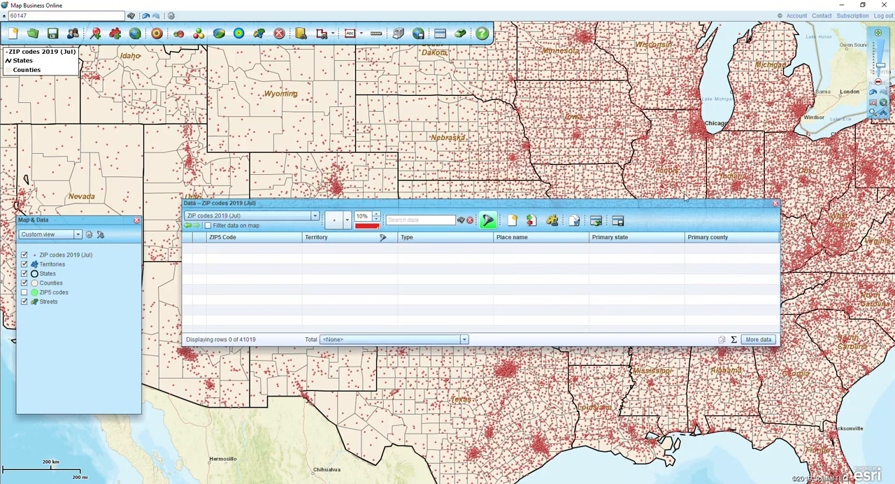
Close the ZIP code data window and hide the ZIP codes 2019 (Jul) layer on the map.
left_click(775, 205)
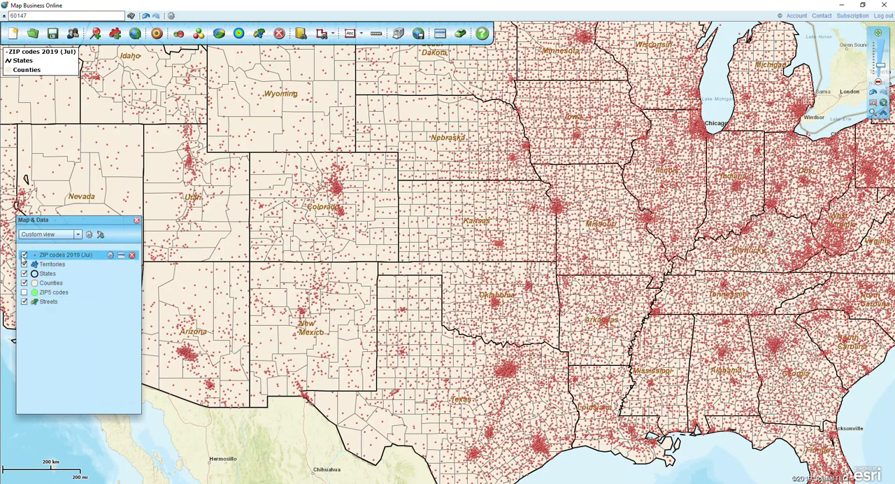
left_click(24, 255)
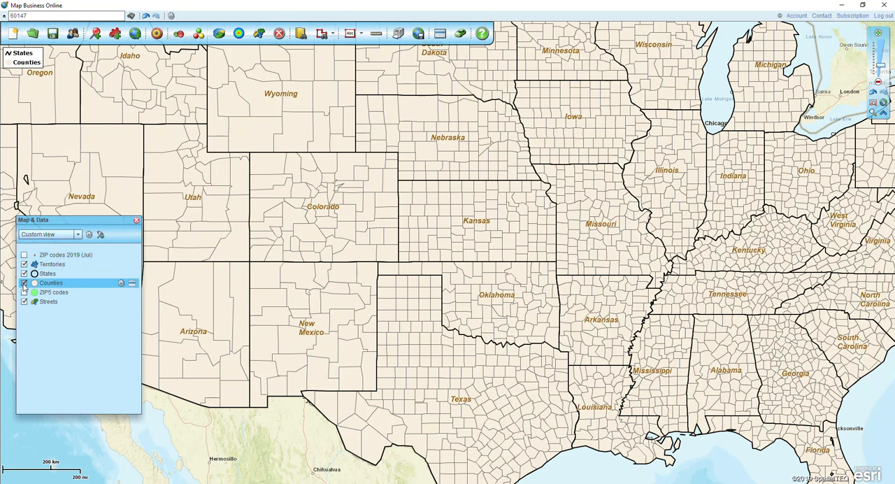
Hide the Counties layer and show the ZIP5 codes layer on the map.
left_click(24, 283)
left_click(24, 292)
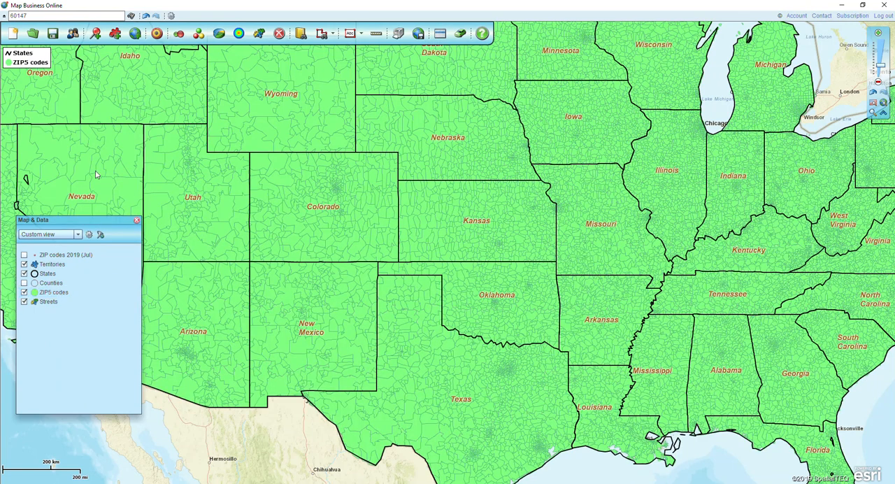
Start creating territories from a dataset and choose the Desktop file "Test Territory zips.csv" as the data source.
left_click(116, 38)
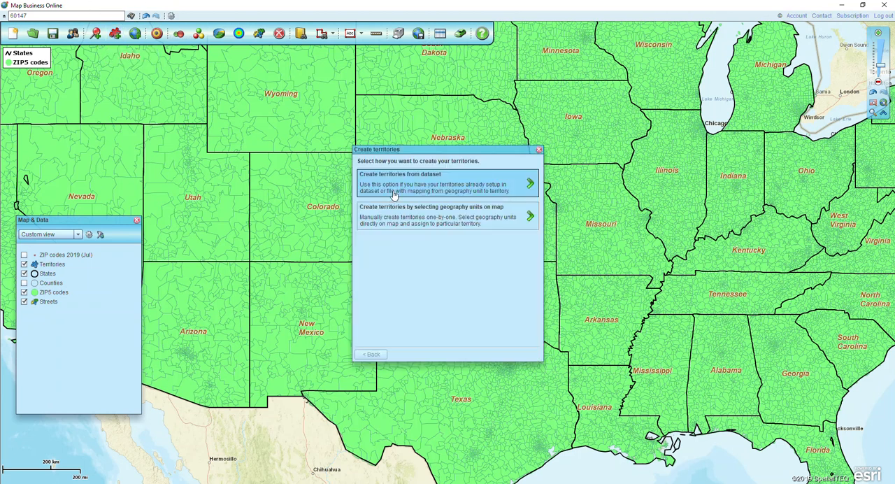
left_click(391, 193)
left_click(526, 378)
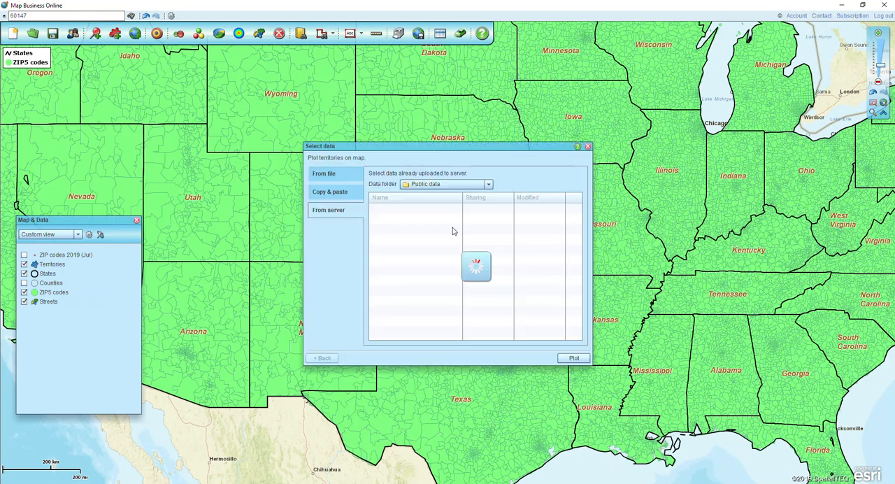
left_click(334, 178)
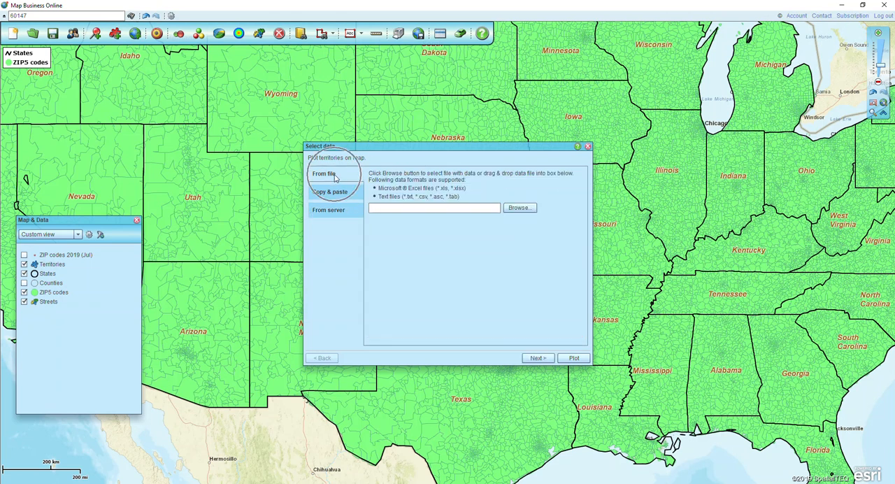
left_click(519, 209)
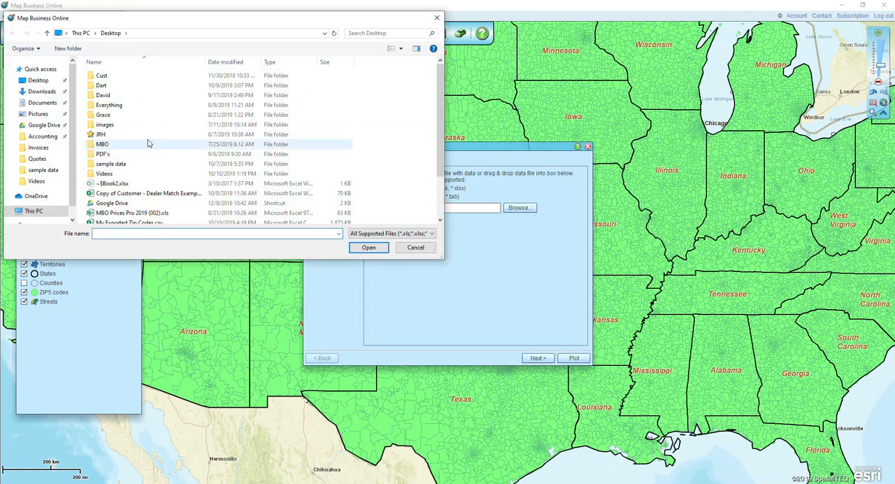
scroll(158, 160, "down", 2)
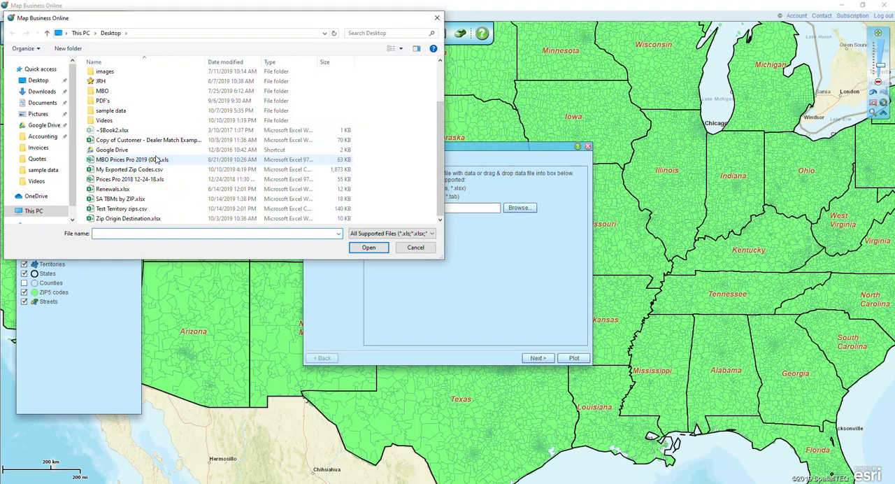
double_click(127, 209)
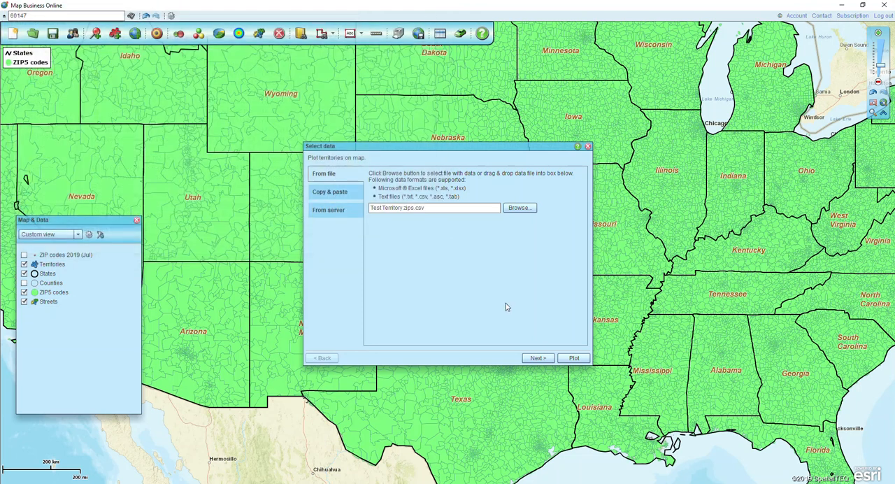
Import the file with first-line column headers and the suggested location columns, ignoring point-only ZIP codes, and geocode its records.
left_click(537, 358)
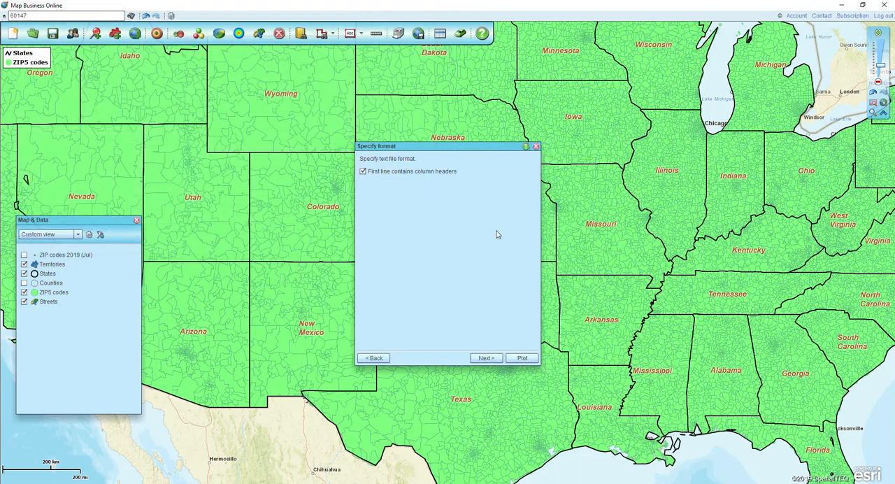
left_click(484, 358)
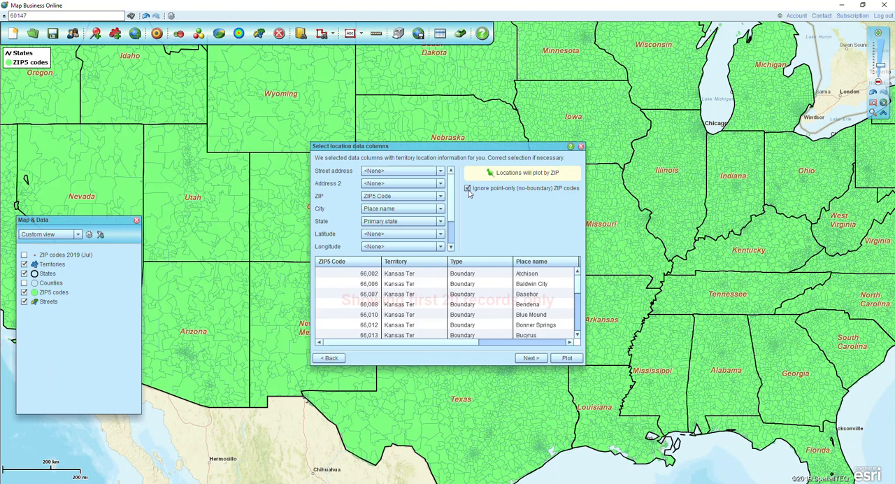
left_click(529, 358)
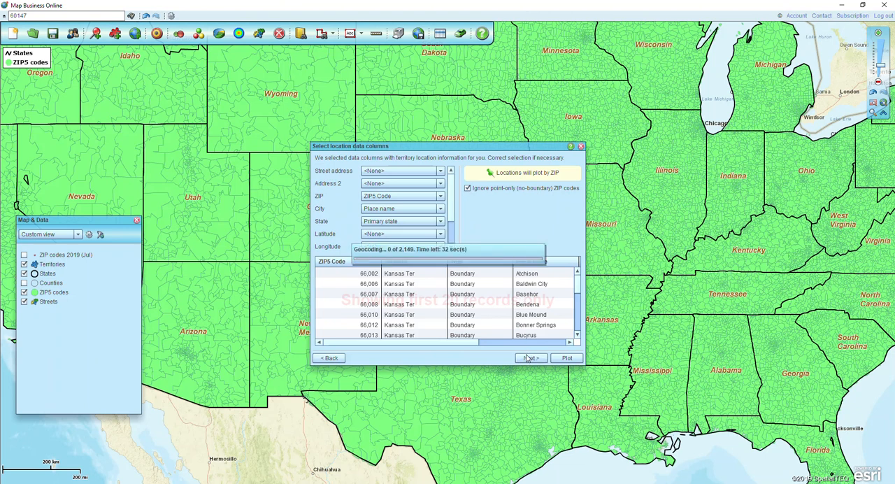
left_click(489, 357)
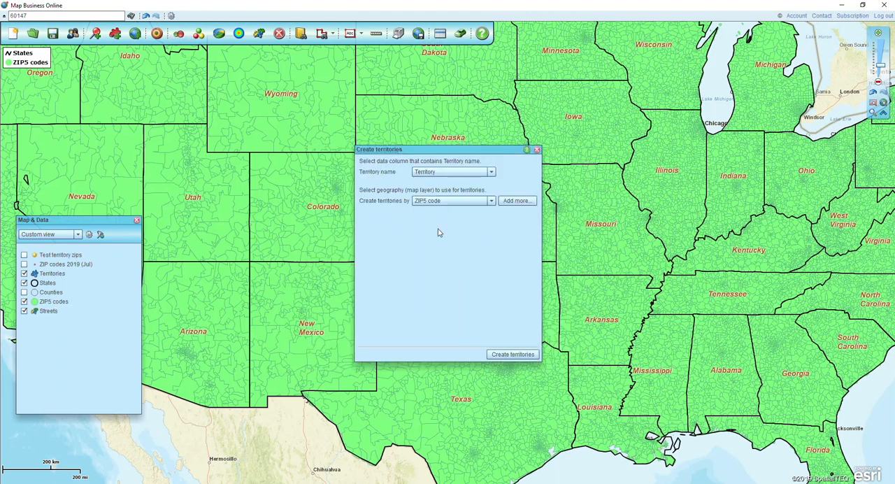
Create the territories by ZIP5 code with names from the Territory column, and close the results and territory data windows.
left_click(421, 173)
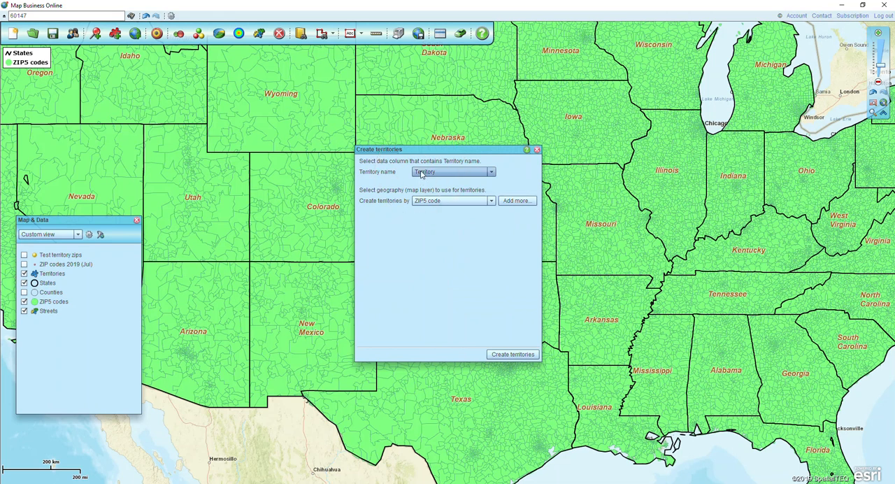
left_click(427, 202)
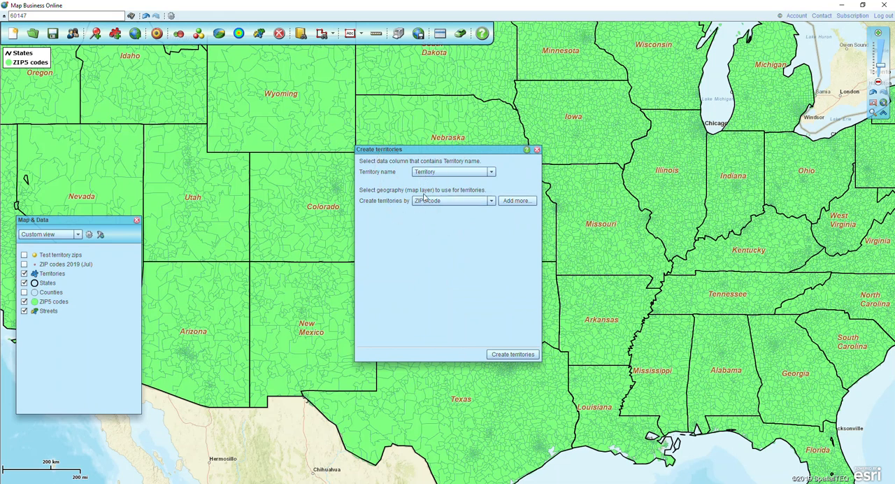
left_click(508, 352)
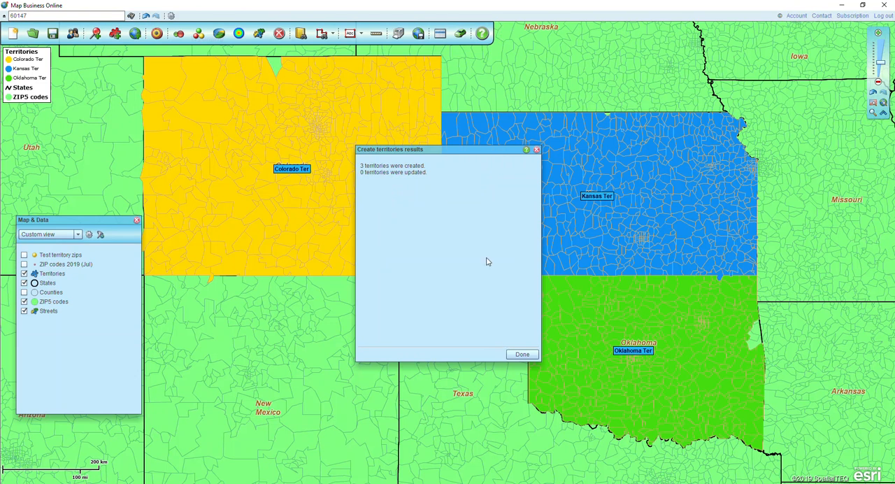
left_click(520, 354)
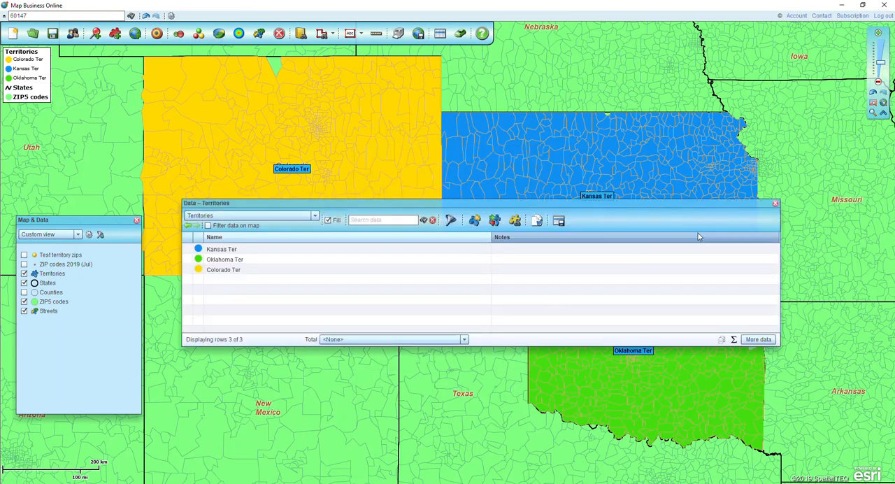
left_click(774, 204)
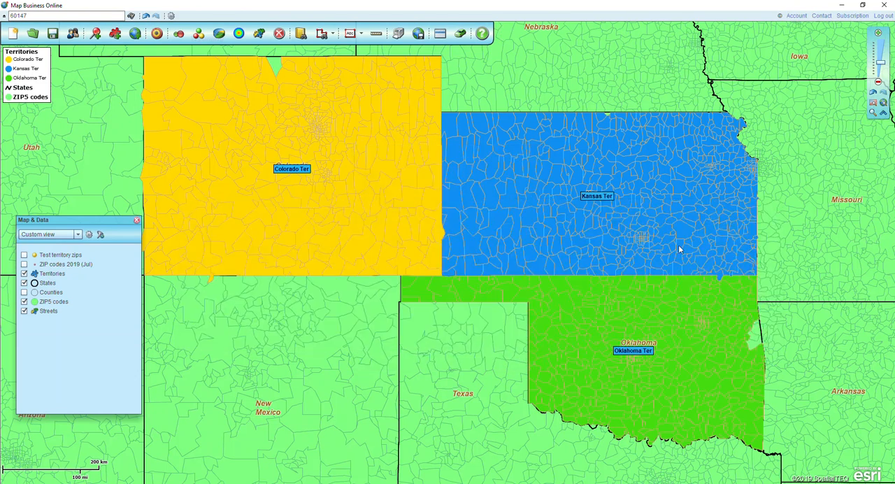
mouse_move(674, 244)
left_click(608, 116)
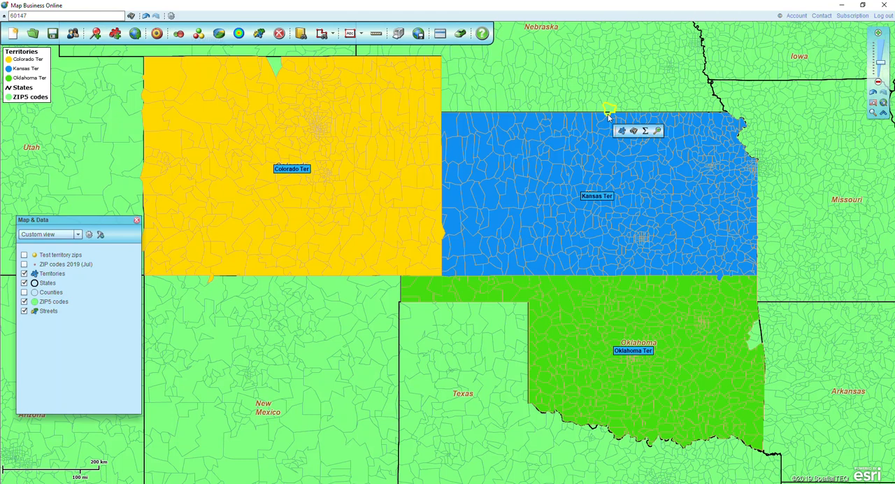
key("ctrl")
key("ctrl")
key("ctrl")
Add the unassigned ZIP code in the gap on Colorado's northern border to Colorado Ter, and close the territory data window.
left_click(274, 68)
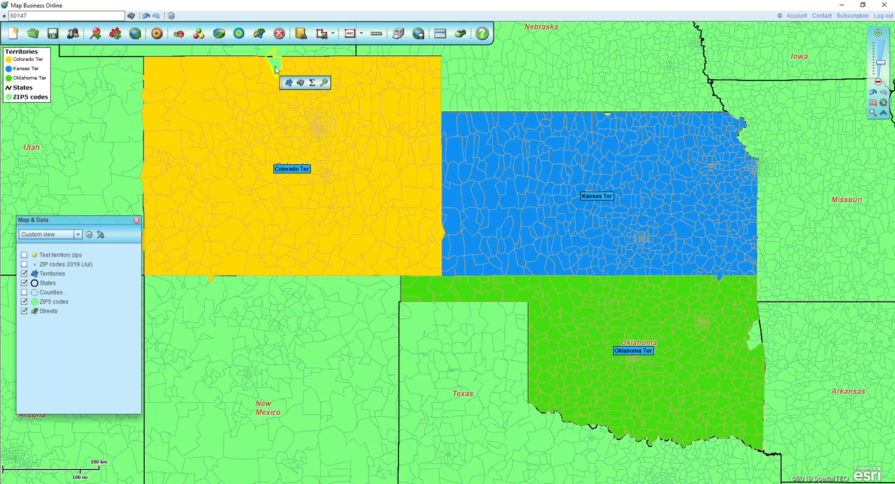
left_click(289, 83)
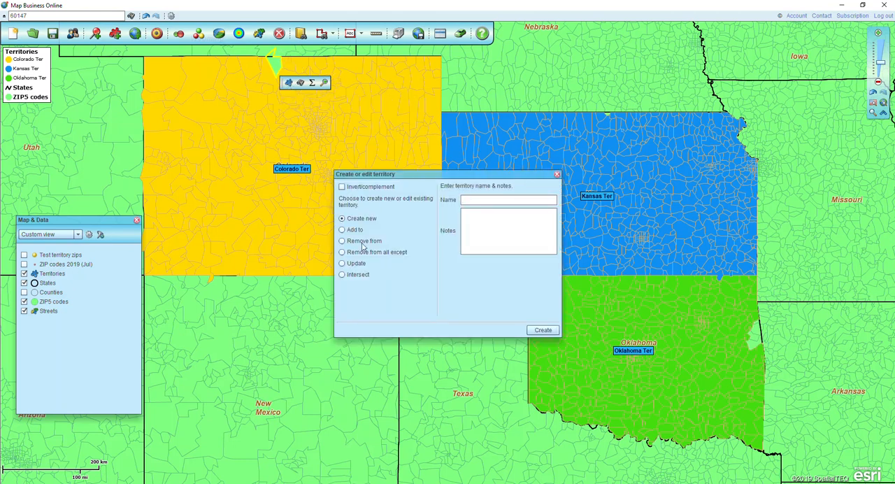
left_click(493, 198)
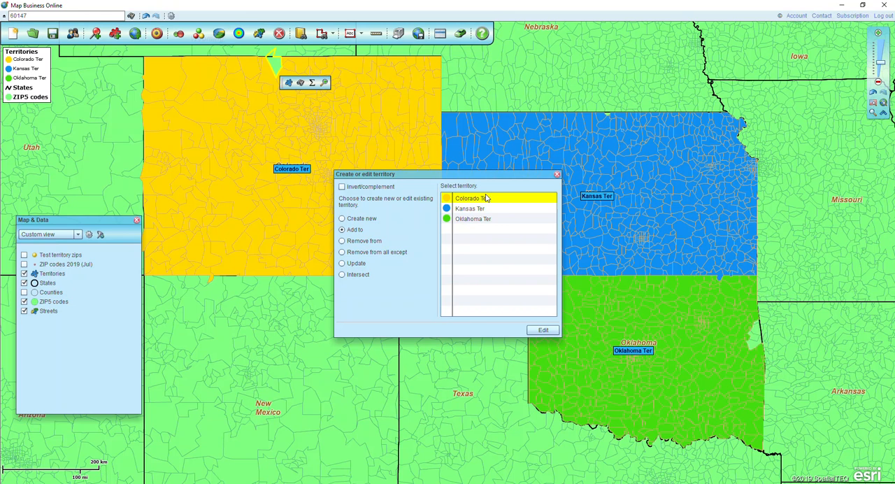
left_click(541, 331)
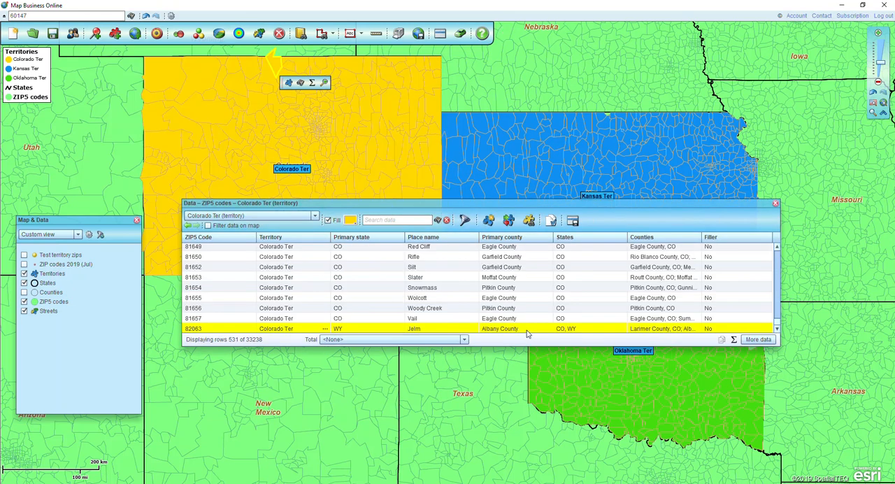
left_click(774, 205)
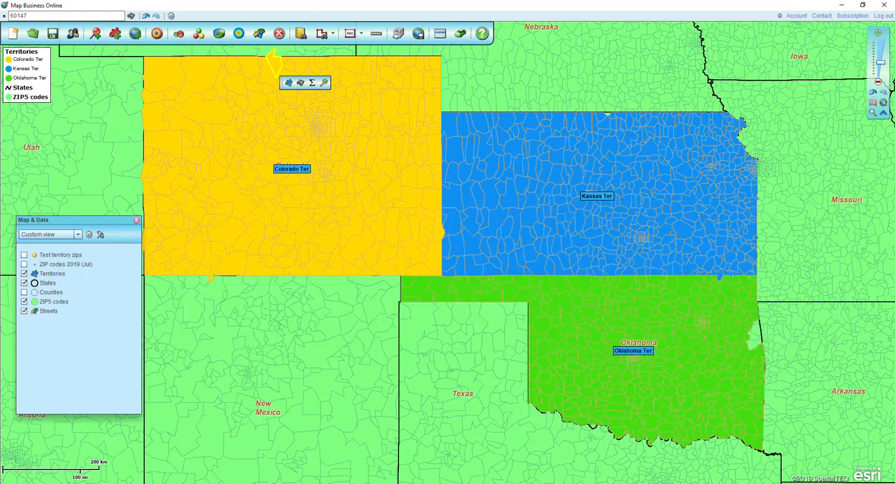